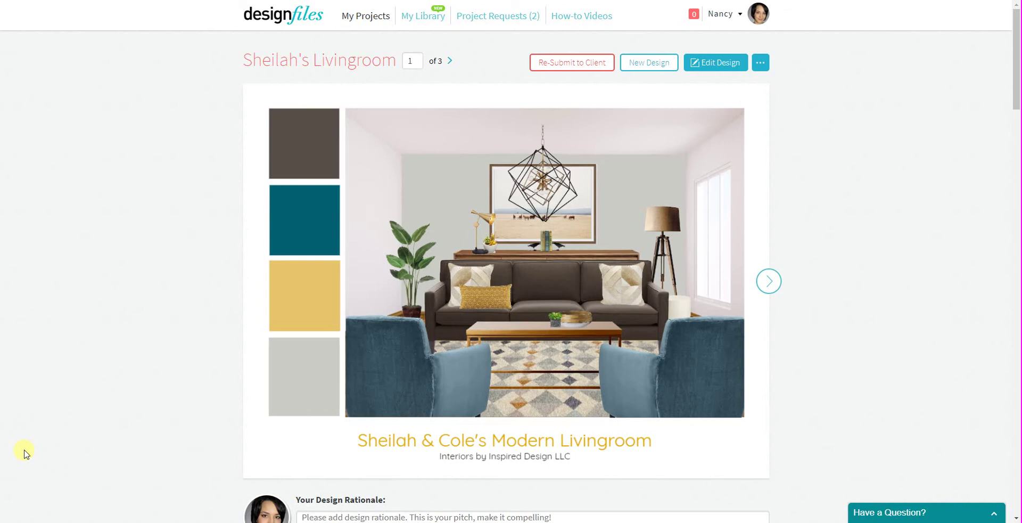
# Open the client presentation PDF options and clear all board designs and product lists from the selection.
pyautogui.click(761, 63)
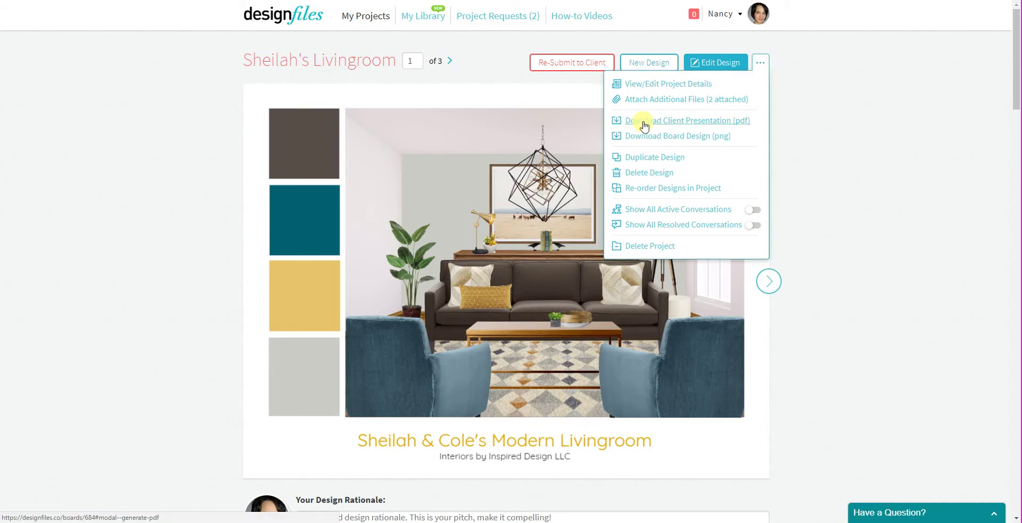
pyautogui.click(697, 123)
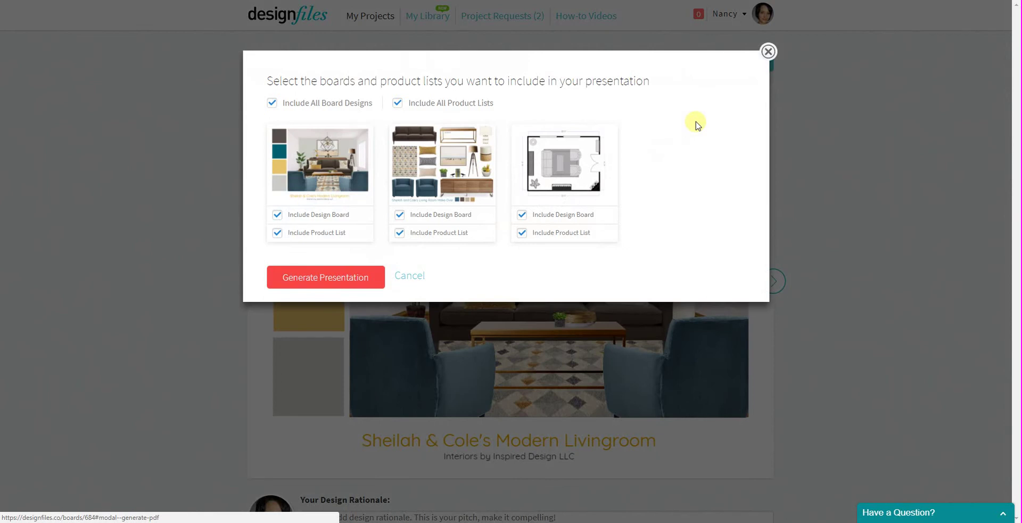
pyautogui.click(398, 102)
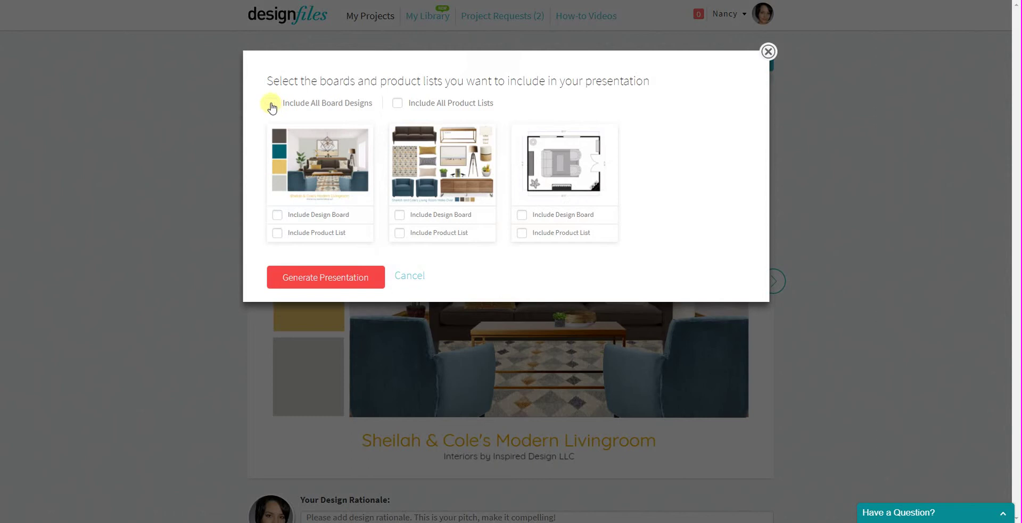
pyautogui.click(272, 103)
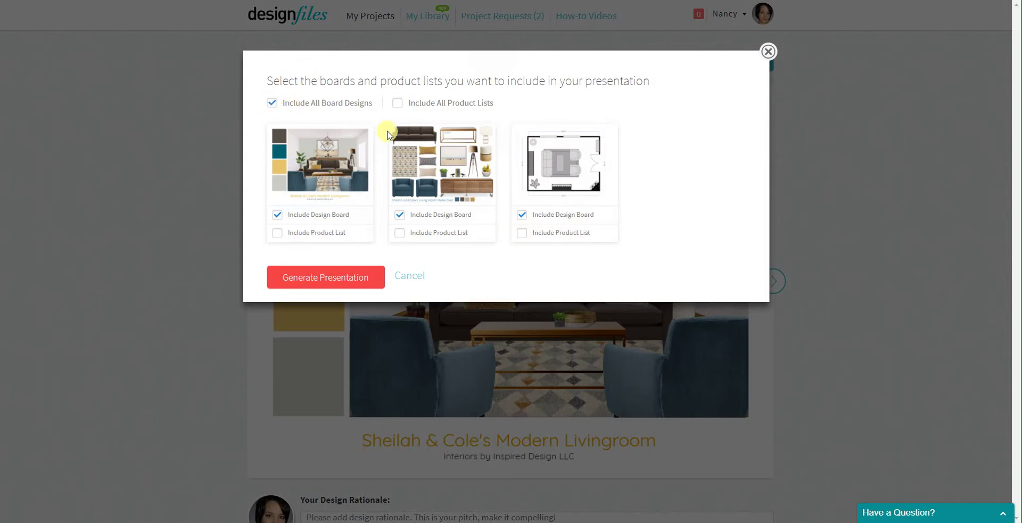
pyautogui.click(398, 103)
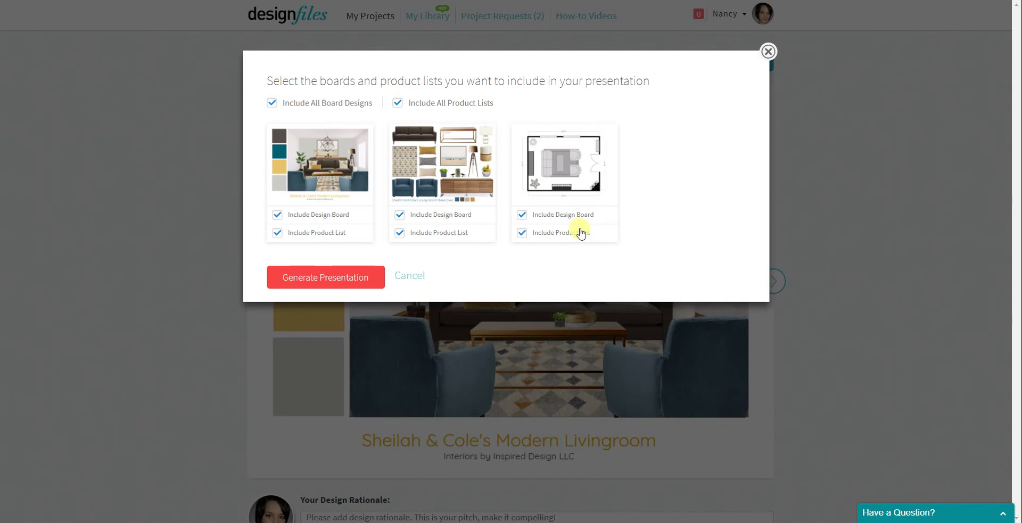
pyautogui.click(398, 103)
pyautogui.click(273, 104)
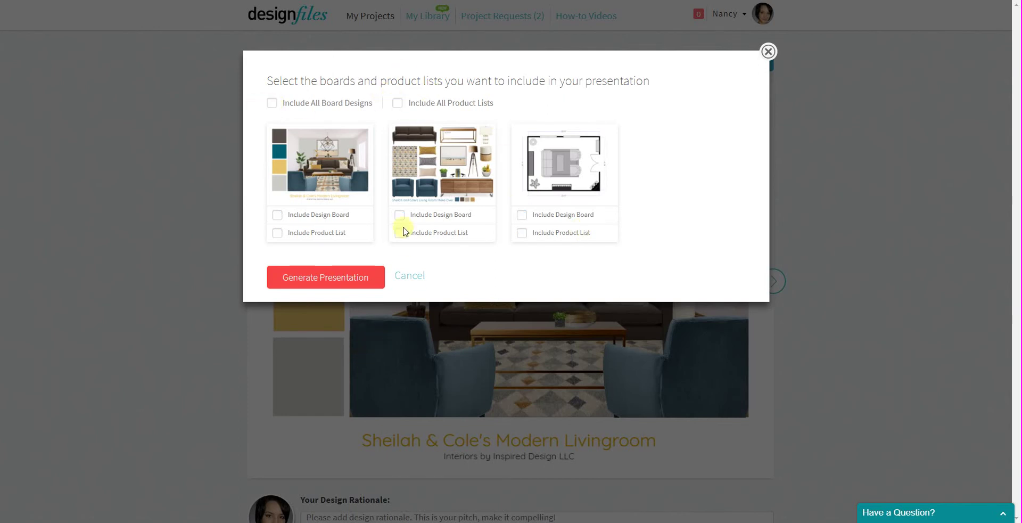
# Include all three design boards plus only the living room scene's product list, and generate the client presentation.
pyautogui.click(277, 215)
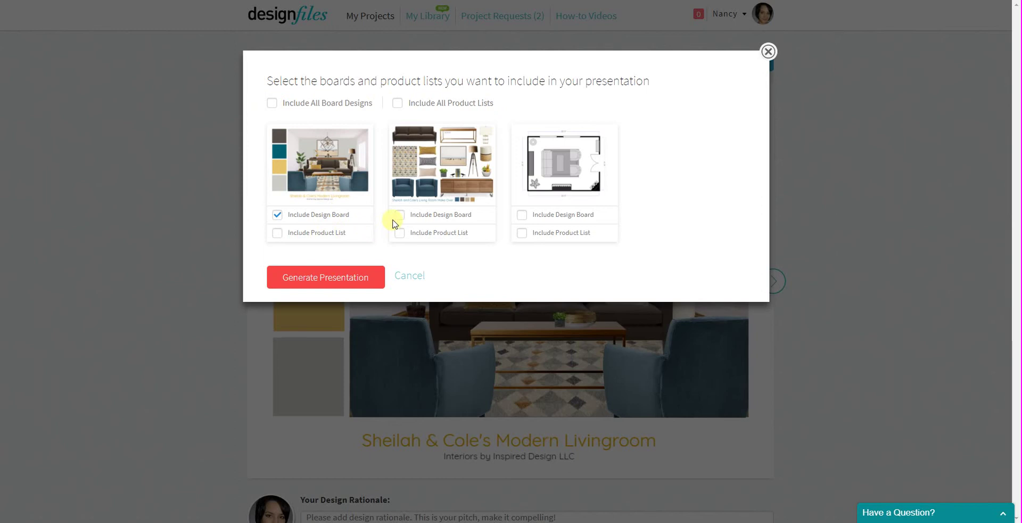
pyautogui.click(399, 215)
pyautogui.click(521, 215)
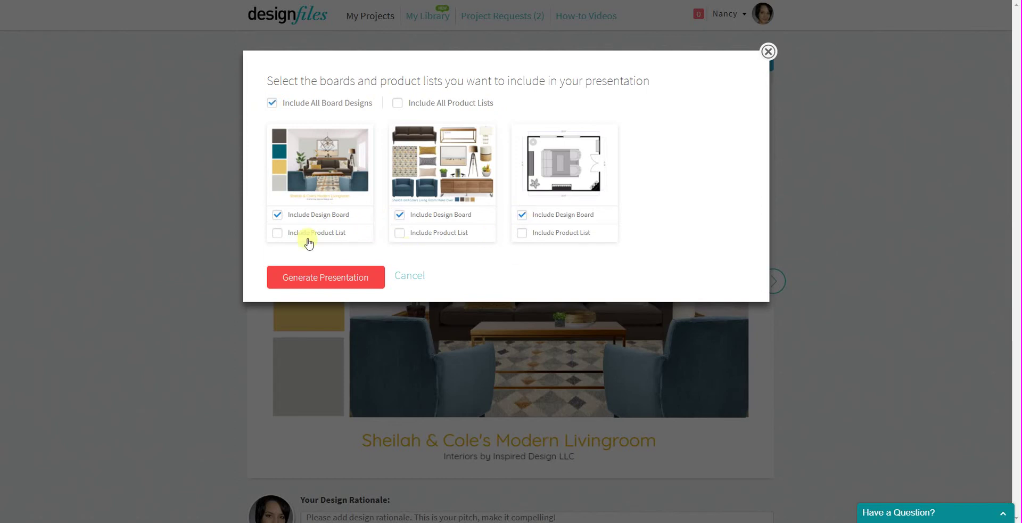
pyautogui.click(277, 235)
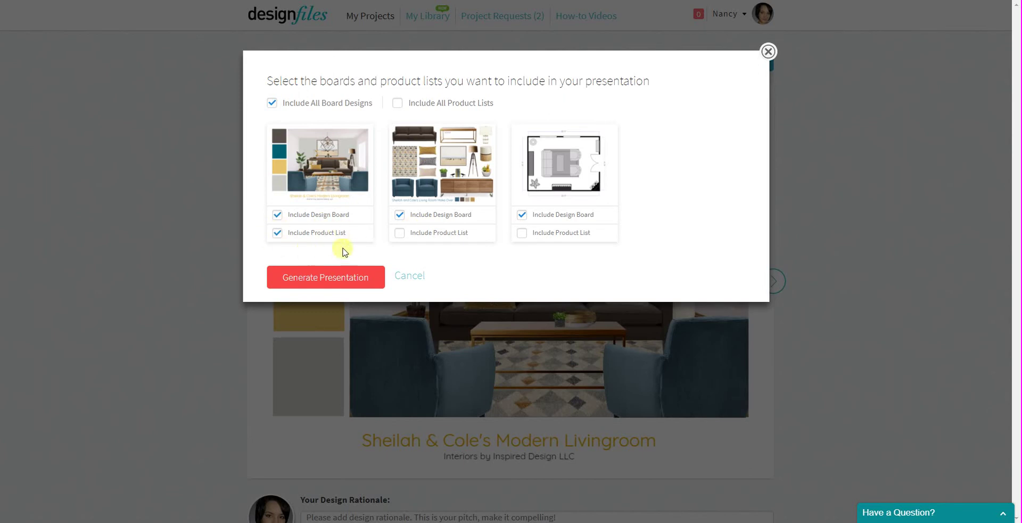
pyautogui.click(337, 282)
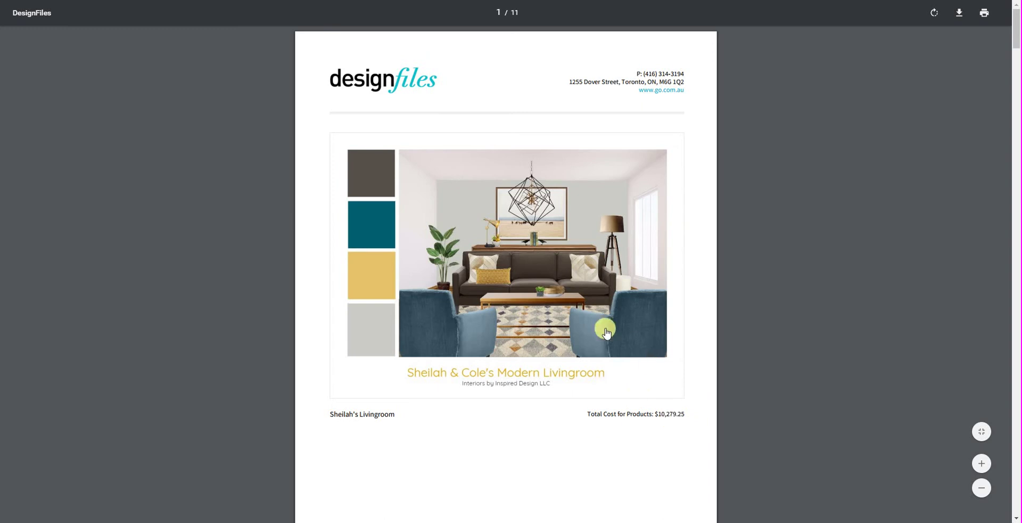
# Look through the generated presentation PDF, checking the board pages and the product detail pages.
pyautogui.scroll(-8, 565, 315)
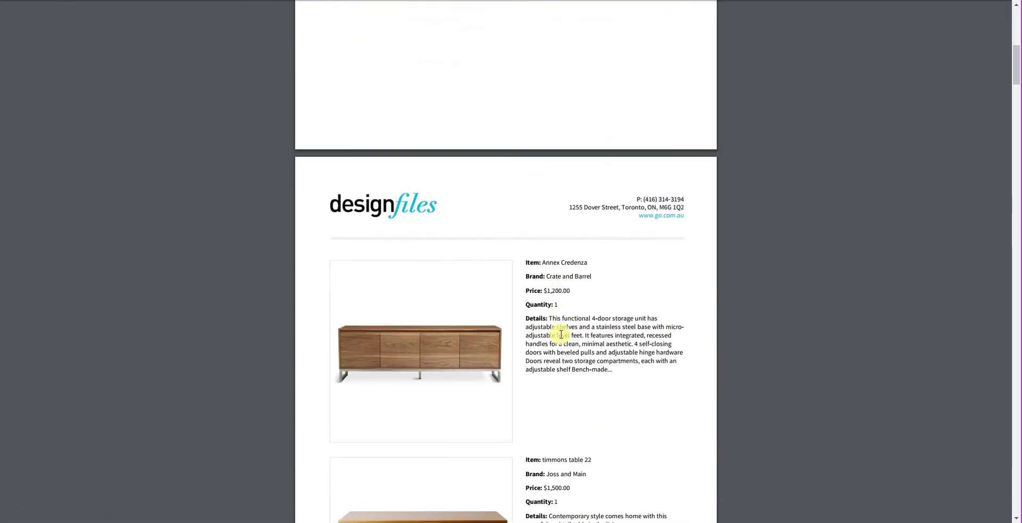
pyautogui.scroll(2, 583, 352)
pyautogui.scroll(4, 583, 352)
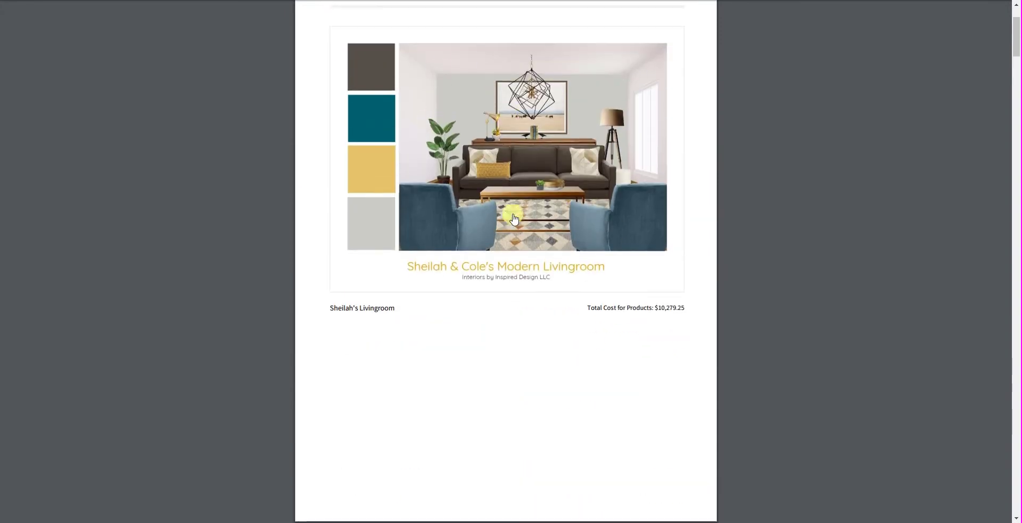
pyautogui.scroll(-6, 606, 372)
pyautogui.scroll(-20, 606, 375)
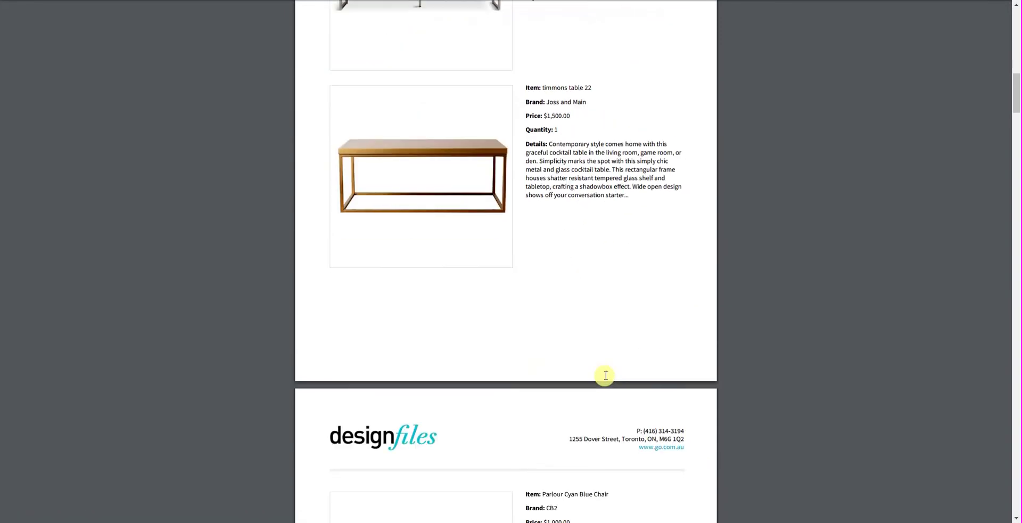
pyautogui.scroll(-20, 605, 376)
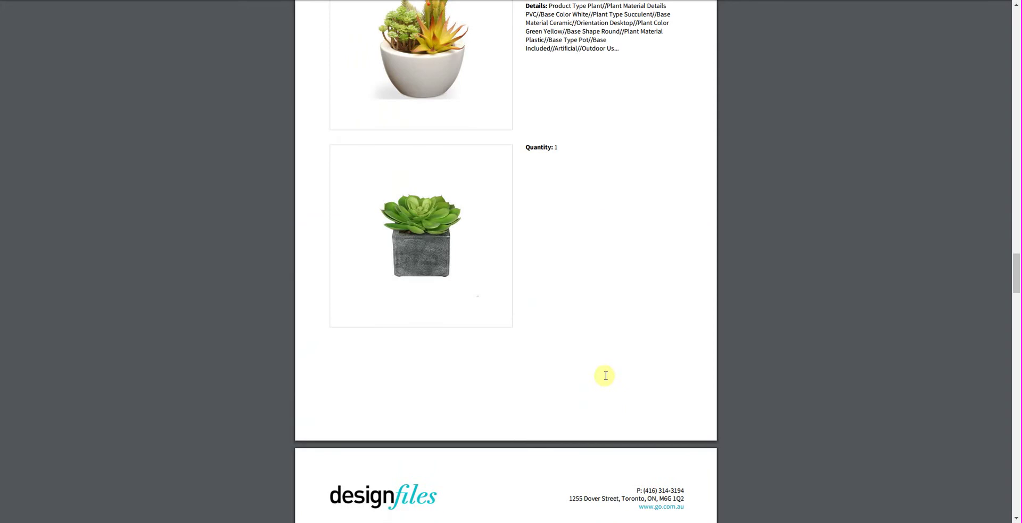
pyautogui.scroll(-15, 605, 376)
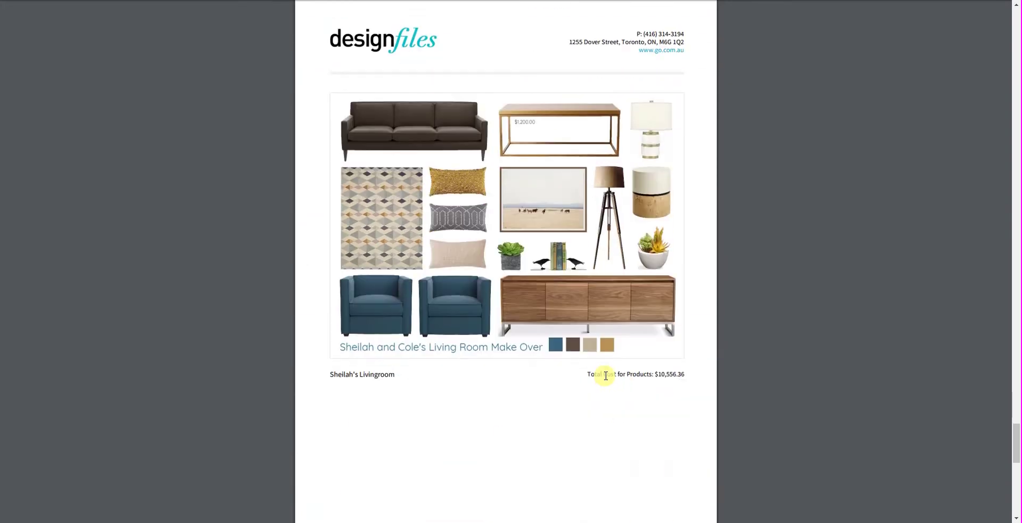
pyautogui.scroll(-10, 547, 219)
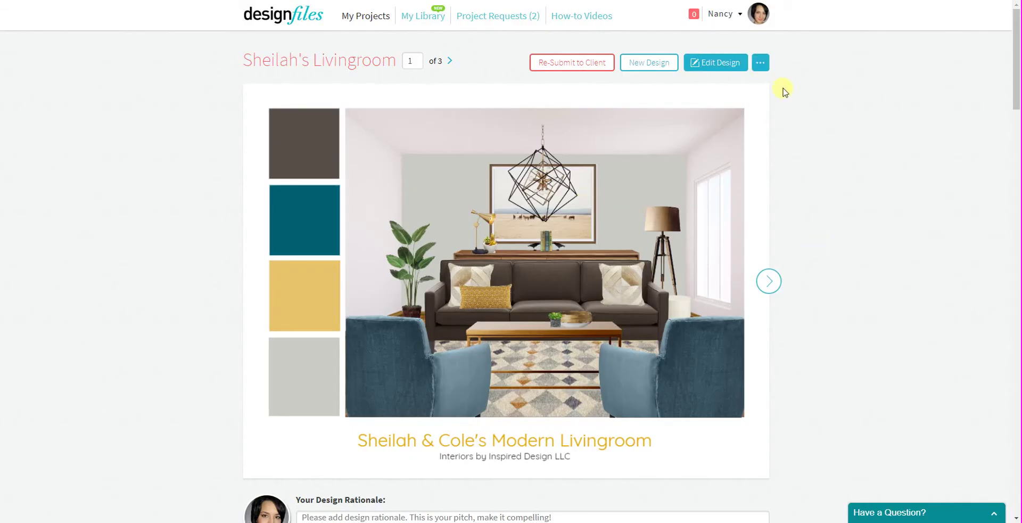
# Reorder the project's designs to product collage first, floor plan second and living room scene third, and save the order.
pyautogui.click(760, 65)
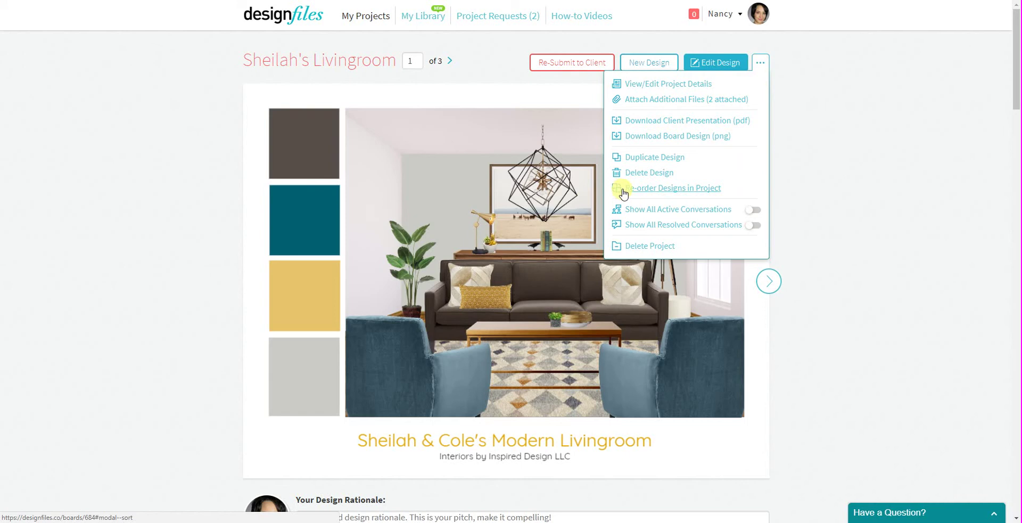
pyautogui.click(673, 190)
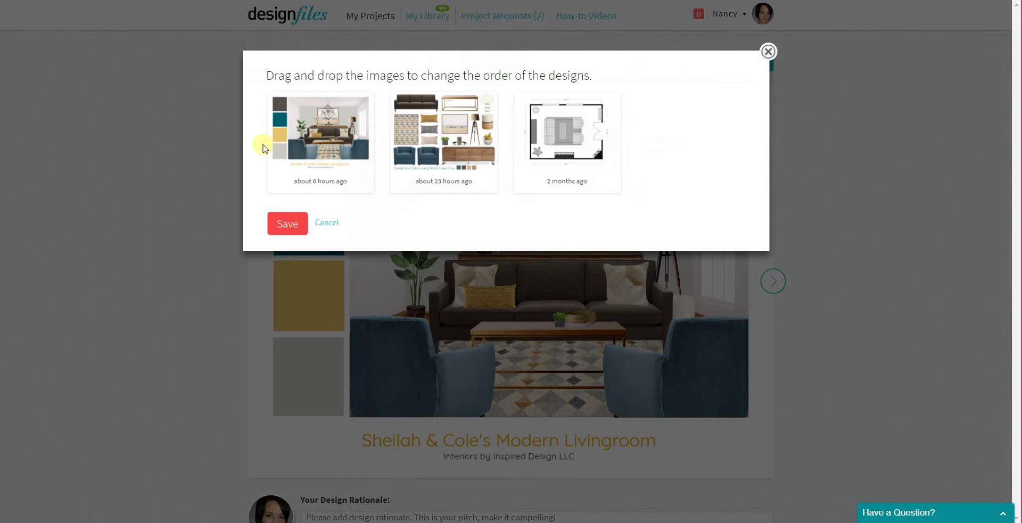
pyautogui.moveTo(328, 125); pyautogui.dragTo(460, 123)
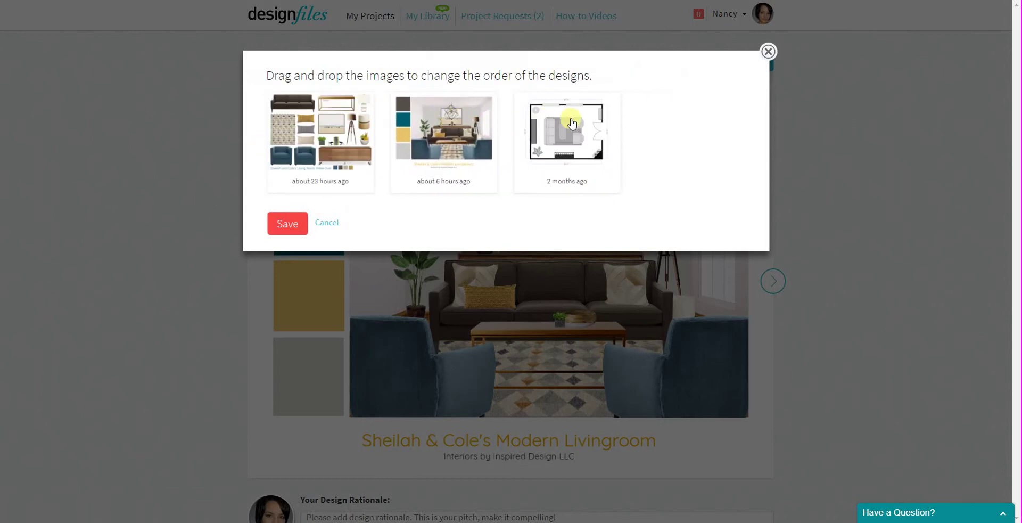
pyautogui.moveTo(573, 124); pyautogui.dragTo(454, 122)
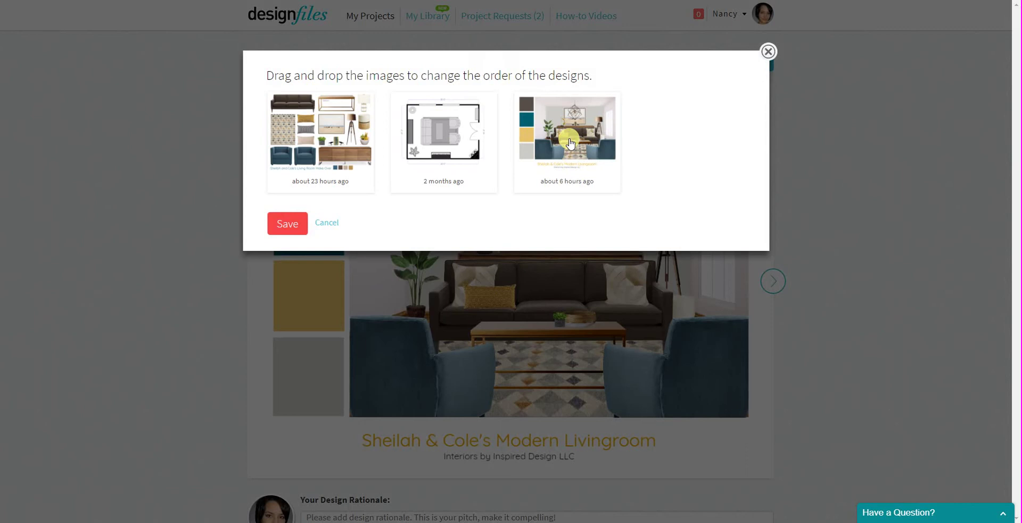
pyautogui.click(287, 223)
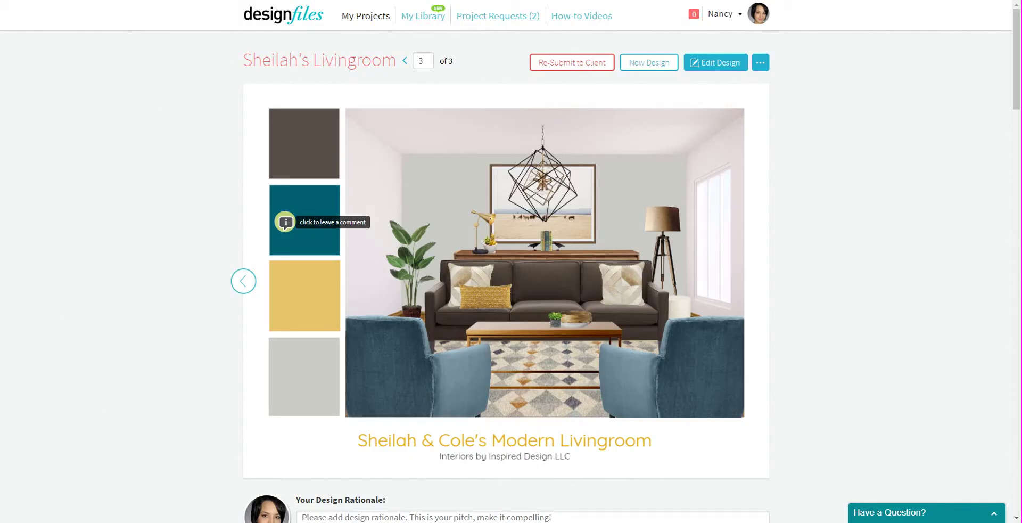
# Go to design 1 and page through to design 3 to check the new board order.
pyautogui.click(414, 62)
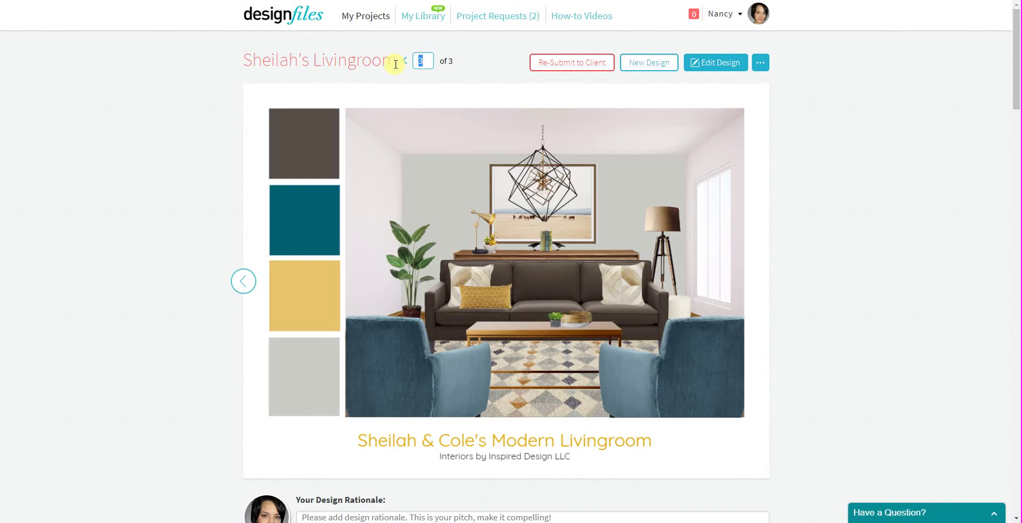
pyautogui.write('1')
pyautogui.press('Return')
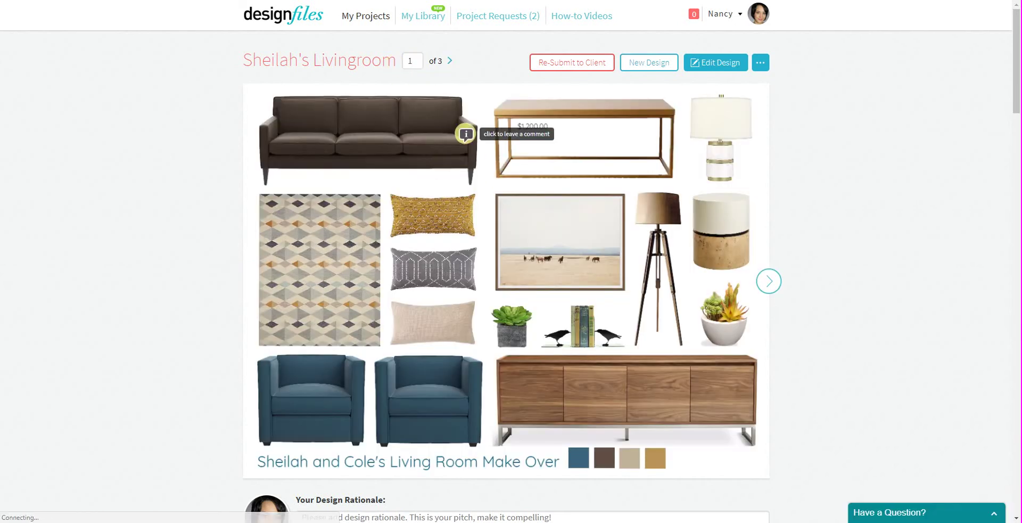
pyautogui.click(451, 62)
pyautogui.click(466, 63)
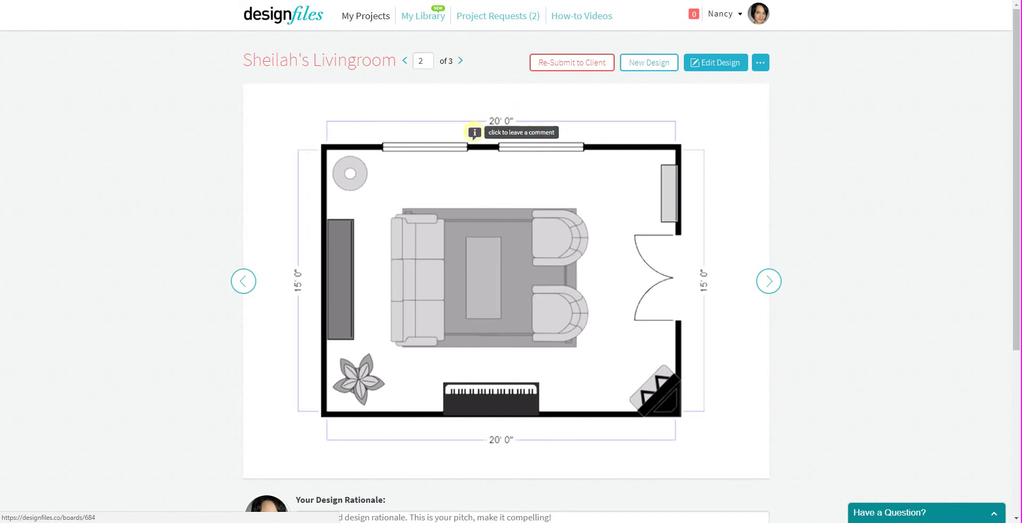
# Generate a client presentation PDF with all design boards, excluding the product lists of the product collage and the floor plan.
pyautogui.click(761, 63)
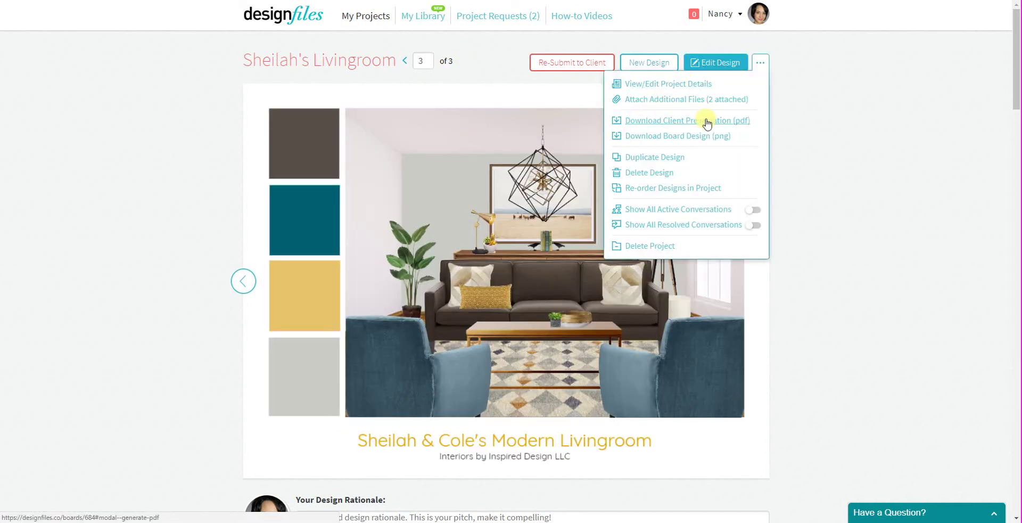
pyautogui.click(673, 123)
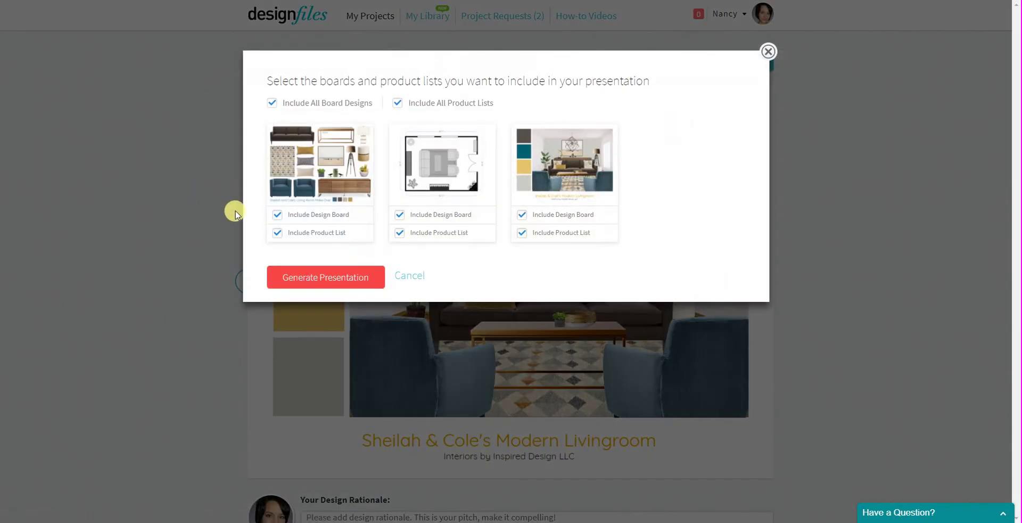
pyautogui.click(277, 233)
pyautogui.click(399, 232)
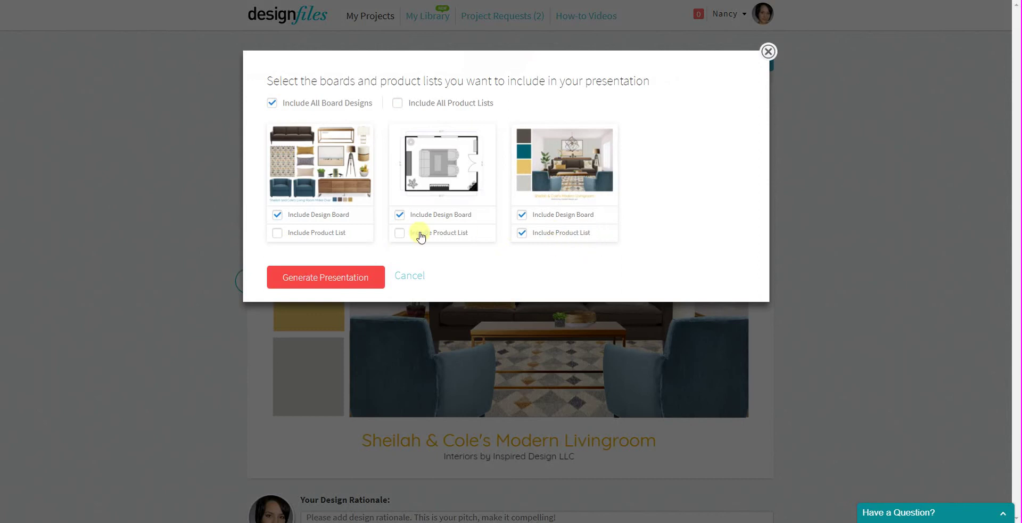
pyautogui.click(336, 282)
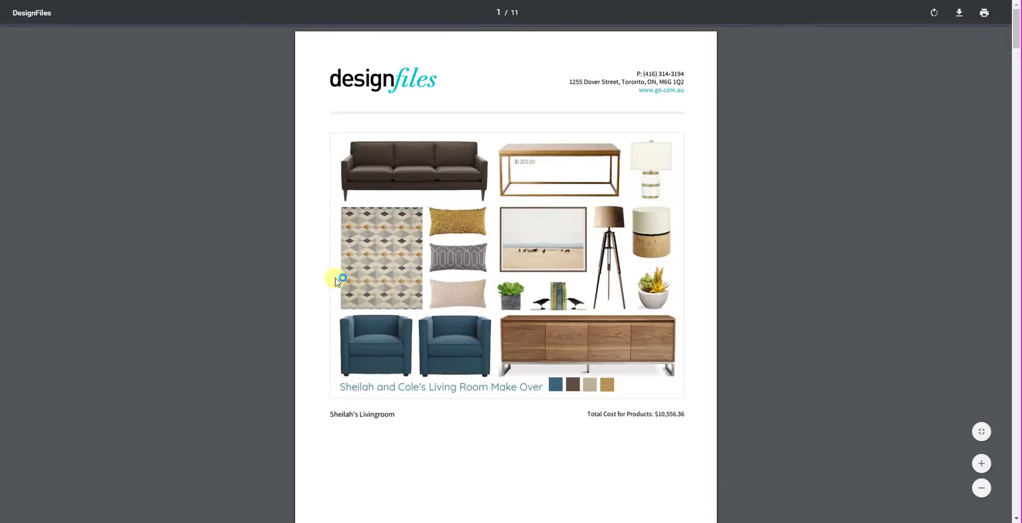
# Review the regenerated presentation PDF, checking the order of the boards and the product pages following the living room scene.
pyautogui.scroll(-8, 584, 265)
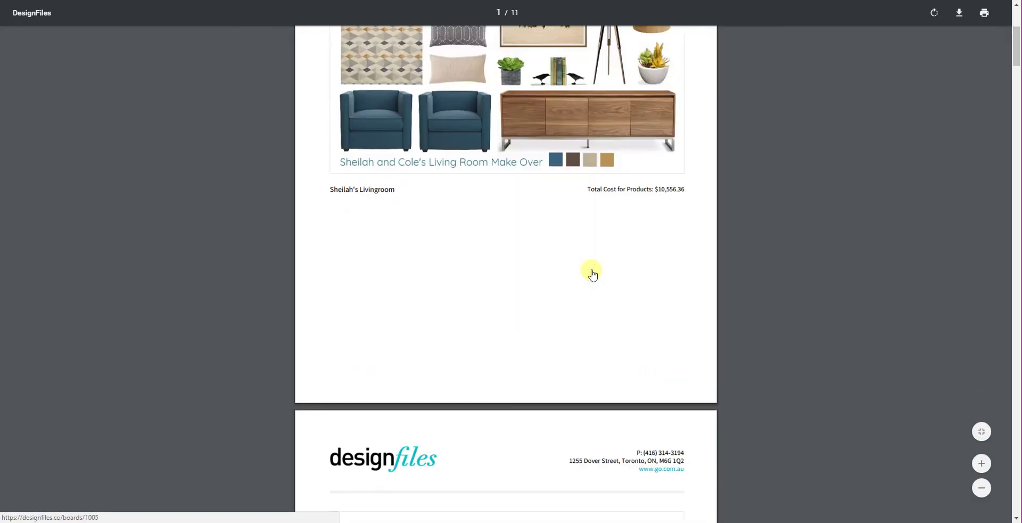
pyautogui.scroll(-10, 507, 412)
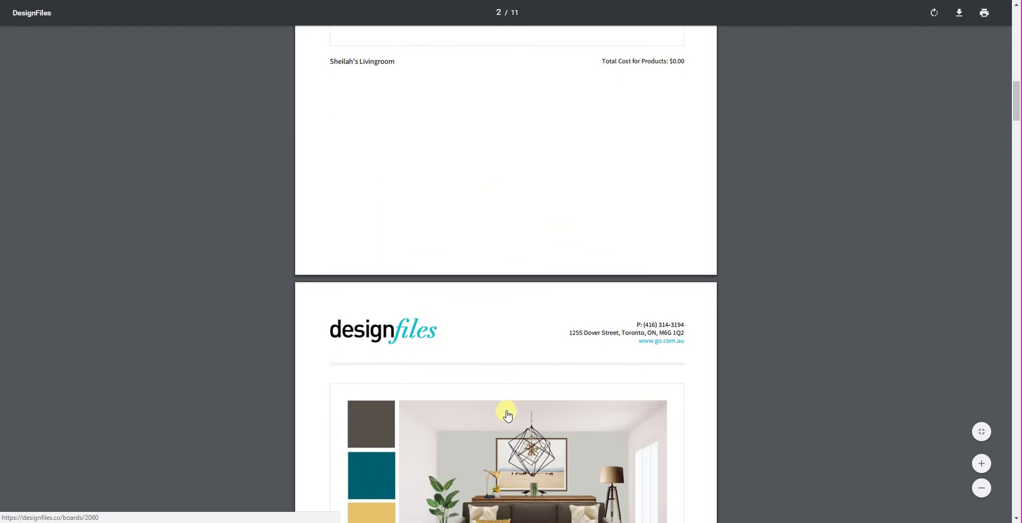
pyautogui.scroll(-10, 547, 376)
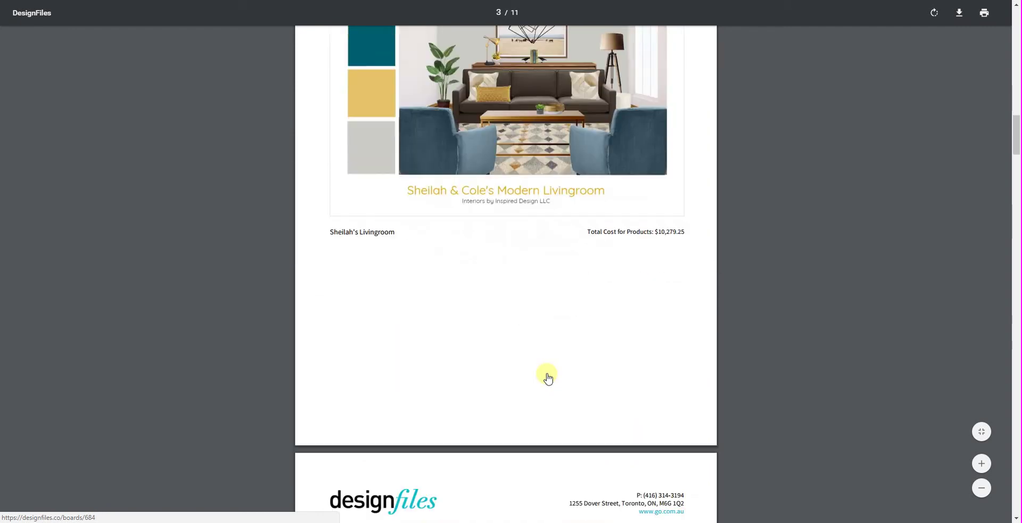
pyautogui.scroll(-4, 547, 372)
pyautogui.scroll(-7, 479, 383)
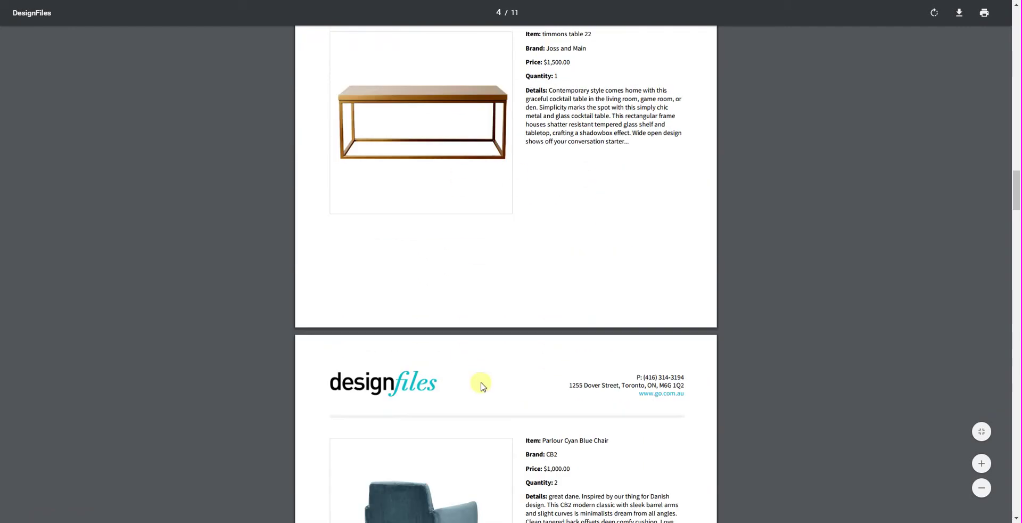
pyautogui.scroll(-15, 483, 386)
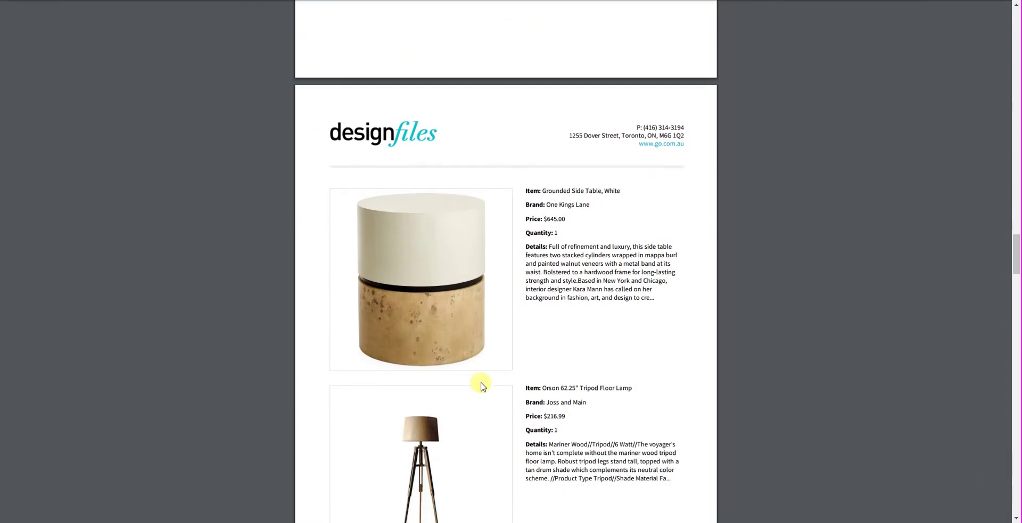
pyautogui.scroll(20, 483, 386)
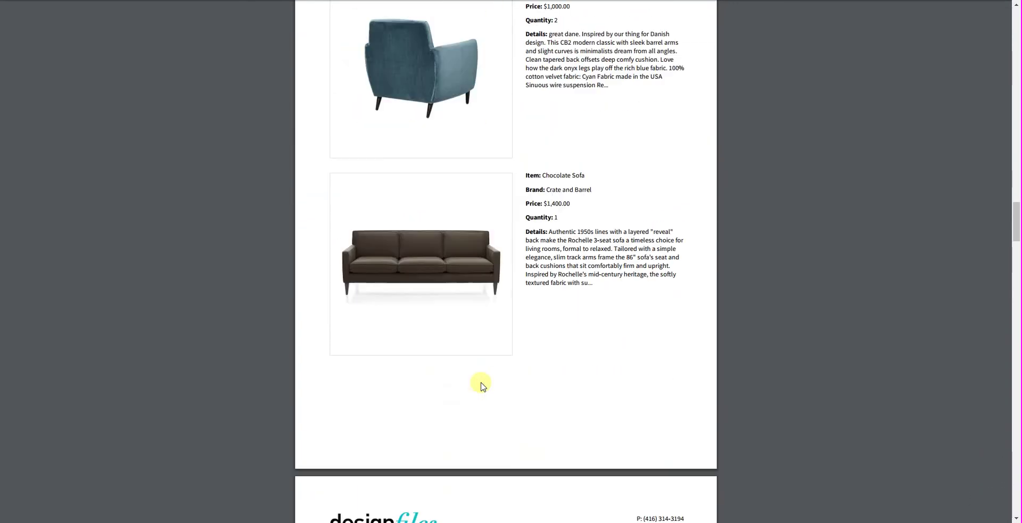
pyautogui.scroll(8, 481, 386)
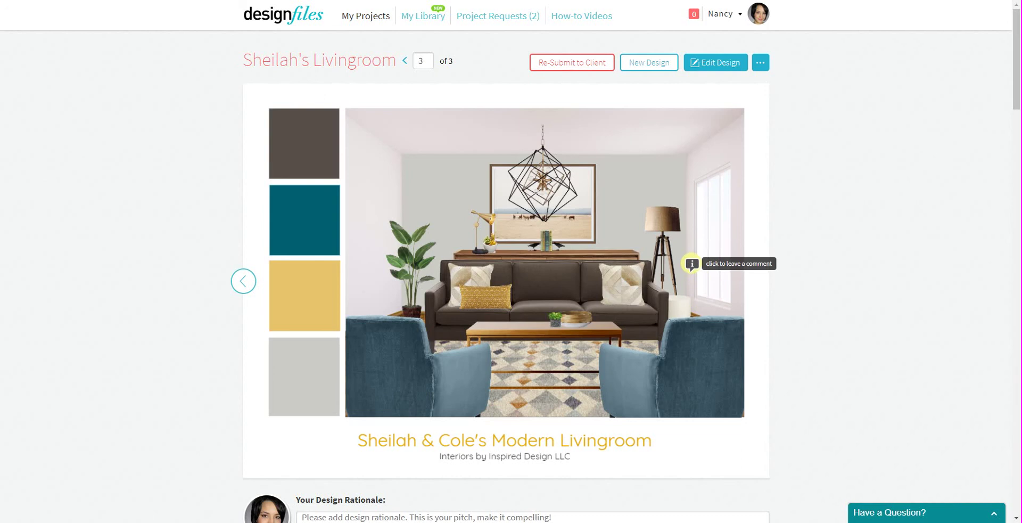
# Reorder the project's designs to living room scene first, product collage second and floor plan third, save the order, and duplicate the living room scene.
pyautogui.click(762, 63)
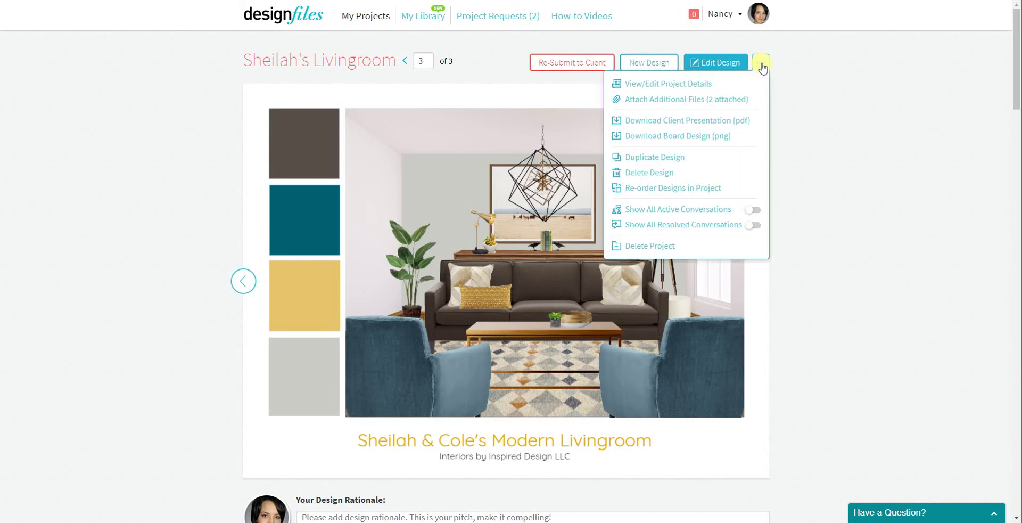
pyautogui.click(649, 190)
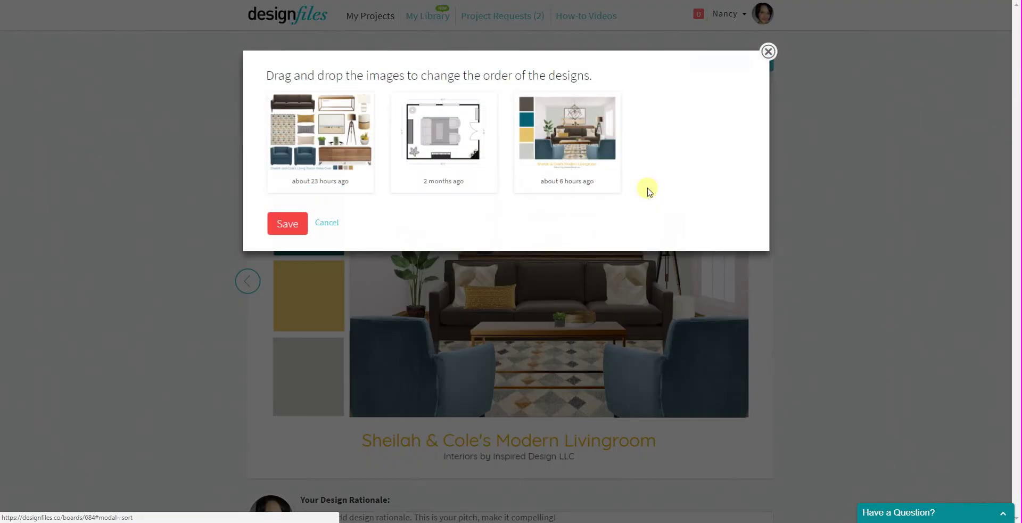
pyautogui.moveTo(549, 140); pyautogui.dragTo(445, 139)
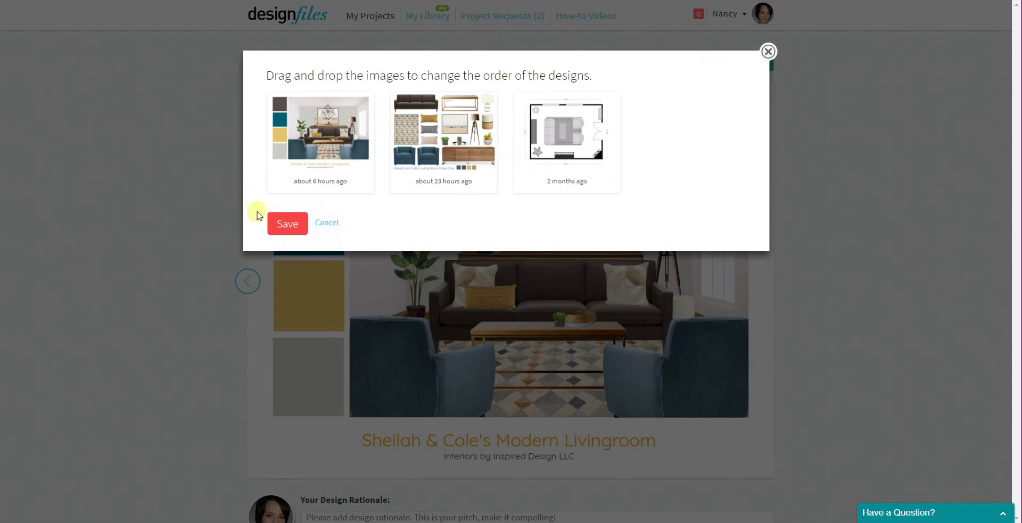
pyautogui.click(285, 223)
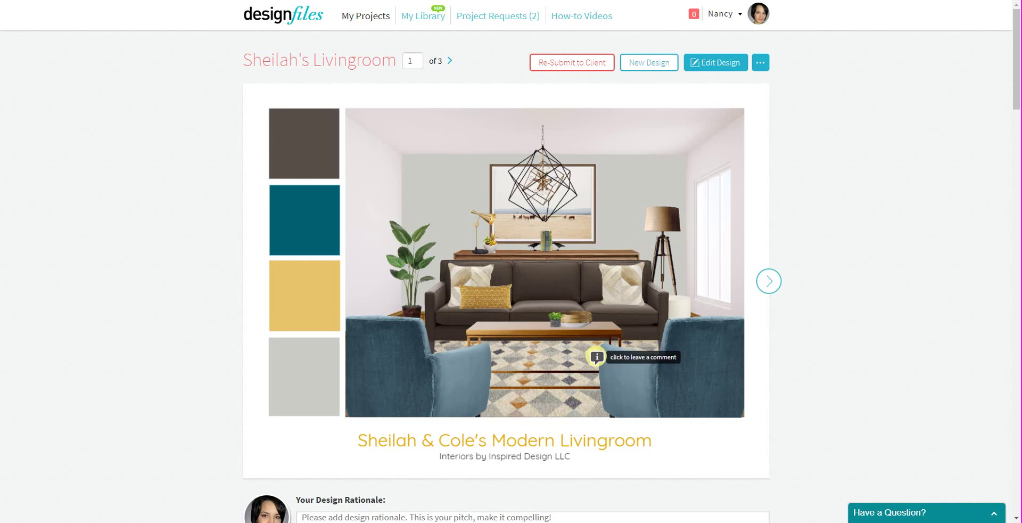
pyautogui.click(762, 63)
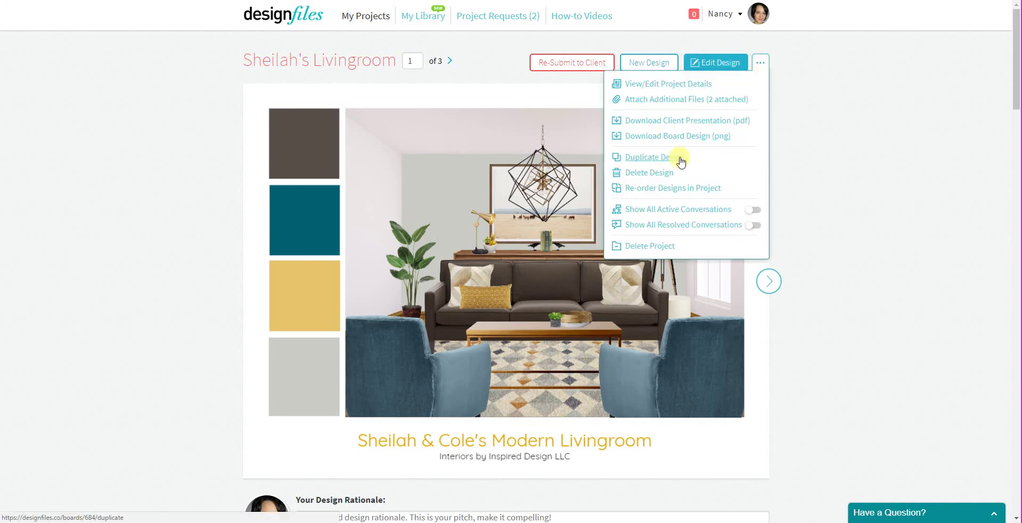
pyautogui.click(661, 162)
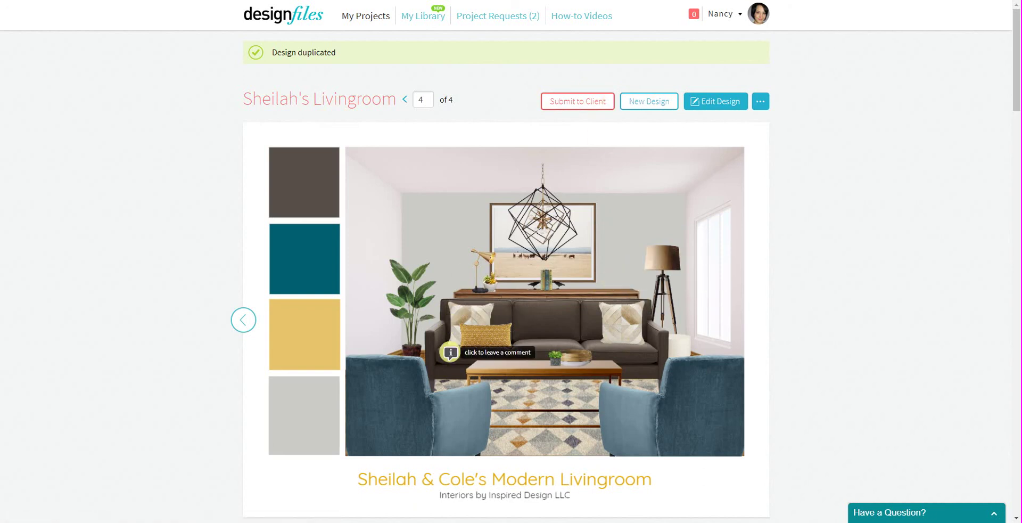
# Generate a client presentation PDF with only the design boards of the first three designs and only the product list of the duplicated living room scene.
pyautogui.click(760, 102)
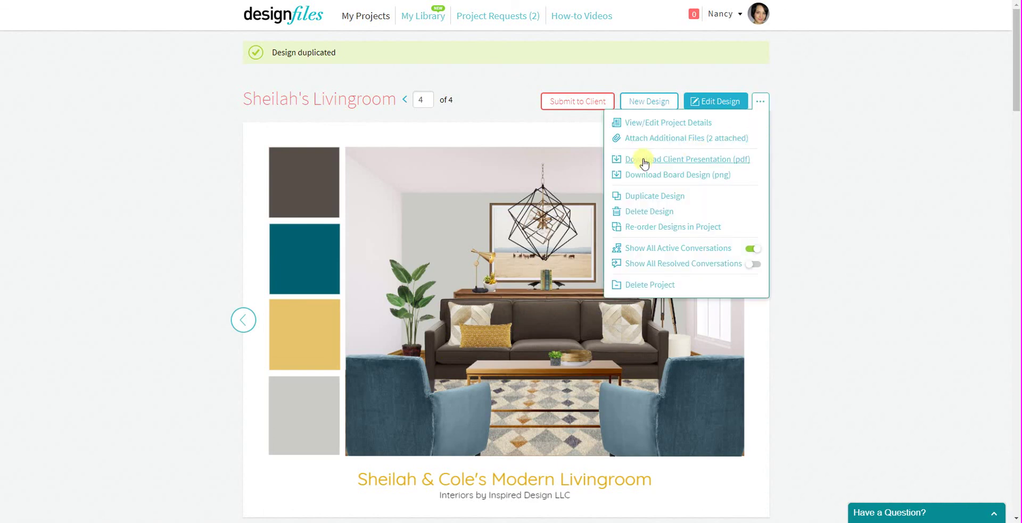
pyautogui.click(687, 160)
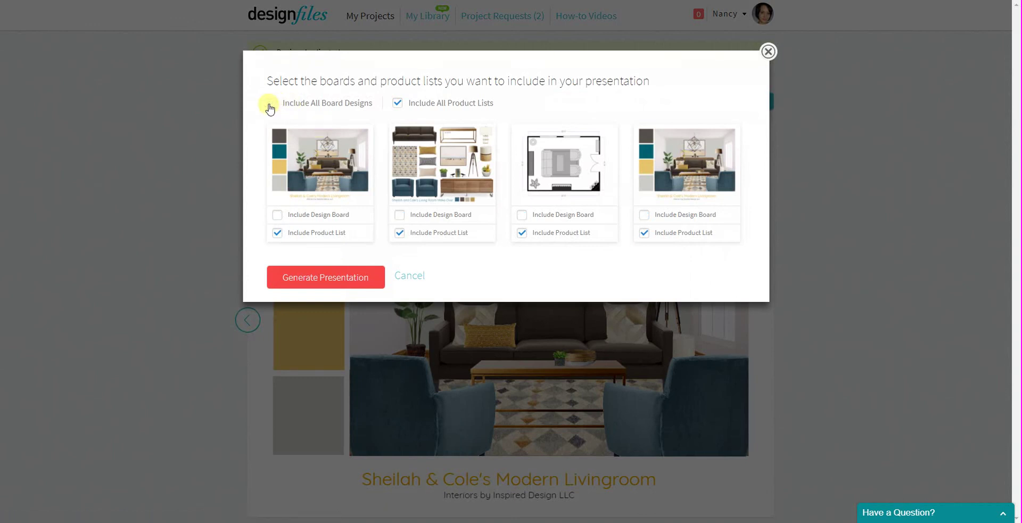
pyautogui.click(271, 105)
pyautogui.click(397, 103)
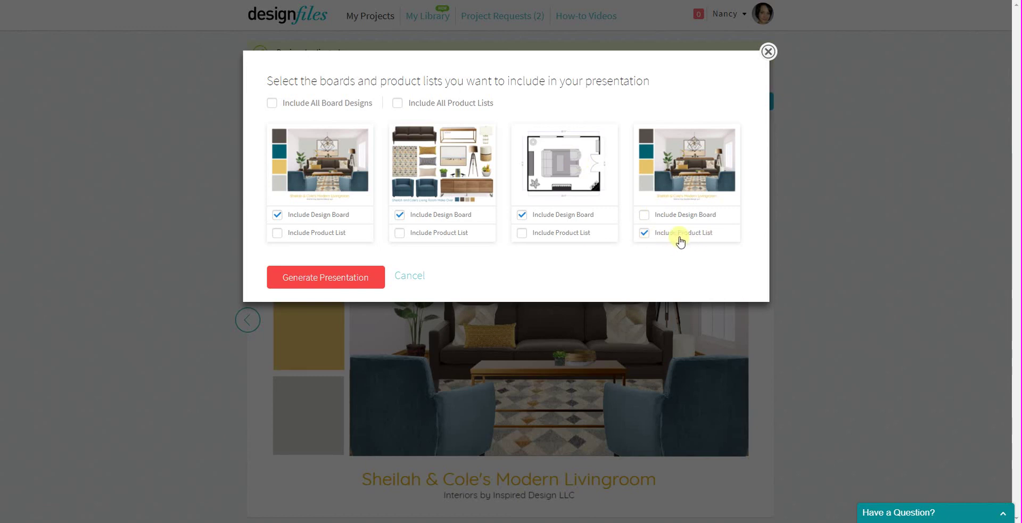
pyautogui.click(337, 277)
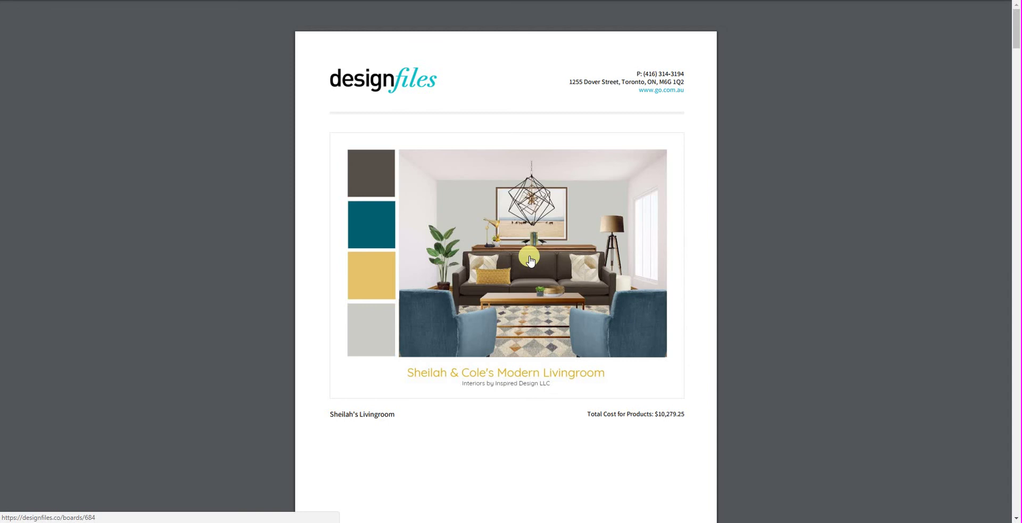
# Review the new presentation PDF, checking that the three design boards come first and the product pages follow the floor plan.
pyautogui.scroll(-10, 530, 259)
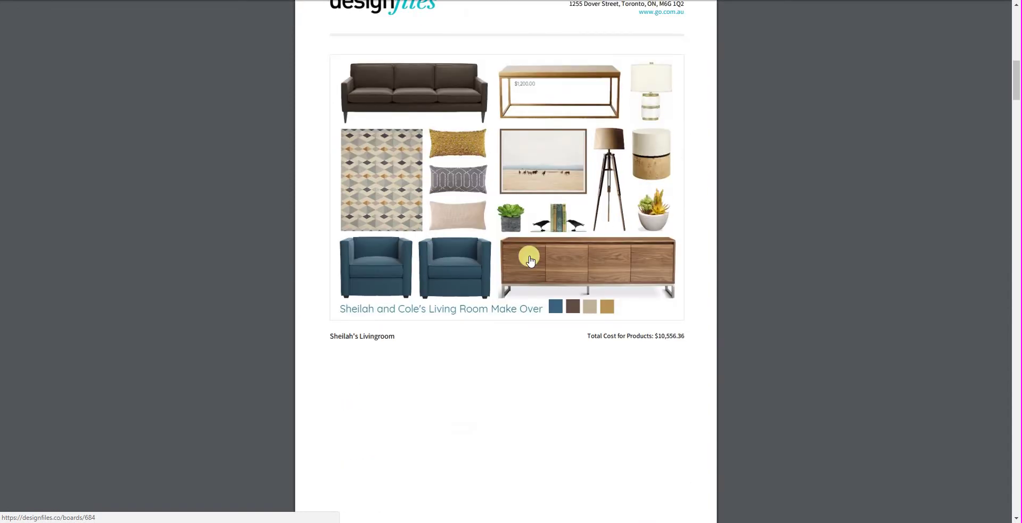
pyautogui.scroll(-10, 529, 260)
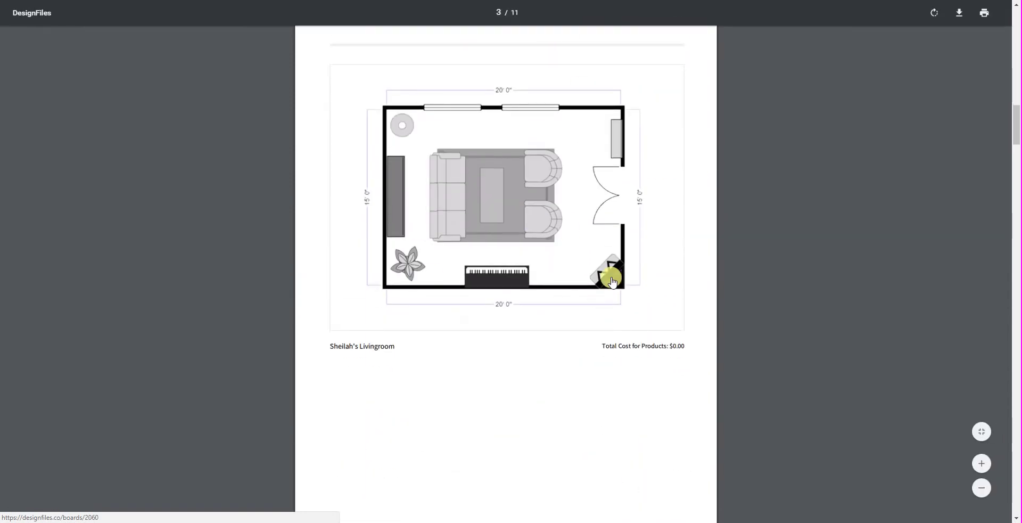
pyautogui.scroll(-10, 613, 283)
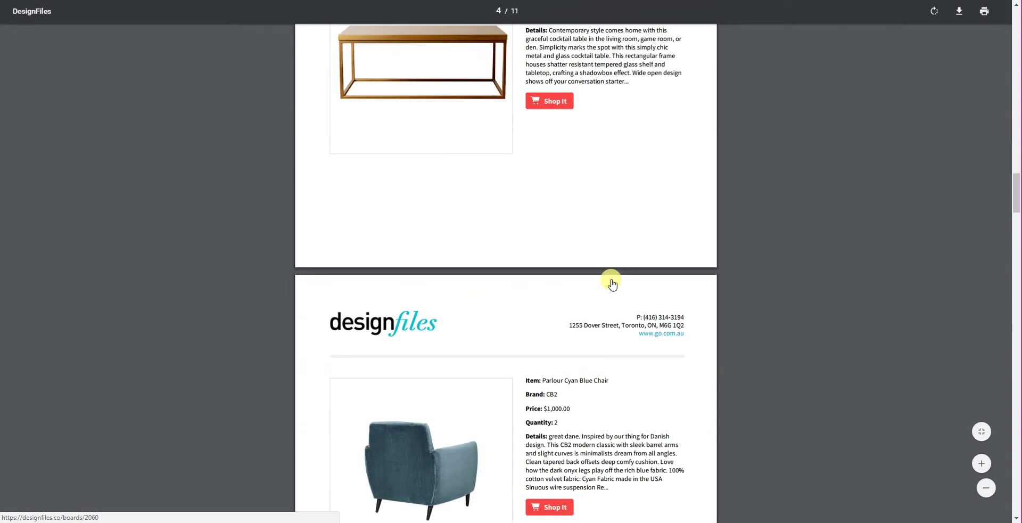
pyautogui.scroll(-10, 613, 284)
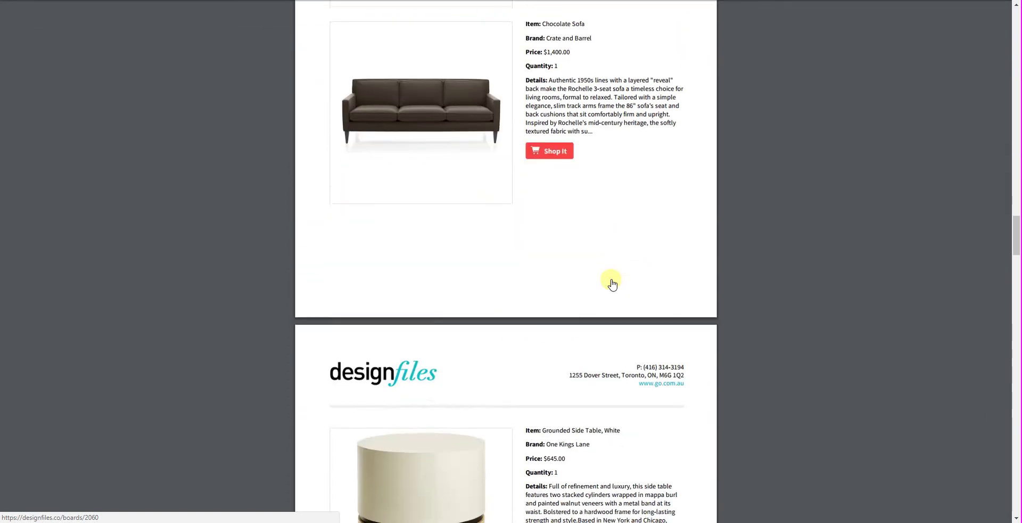
pyautogui.scroll(-8, 612, 284)
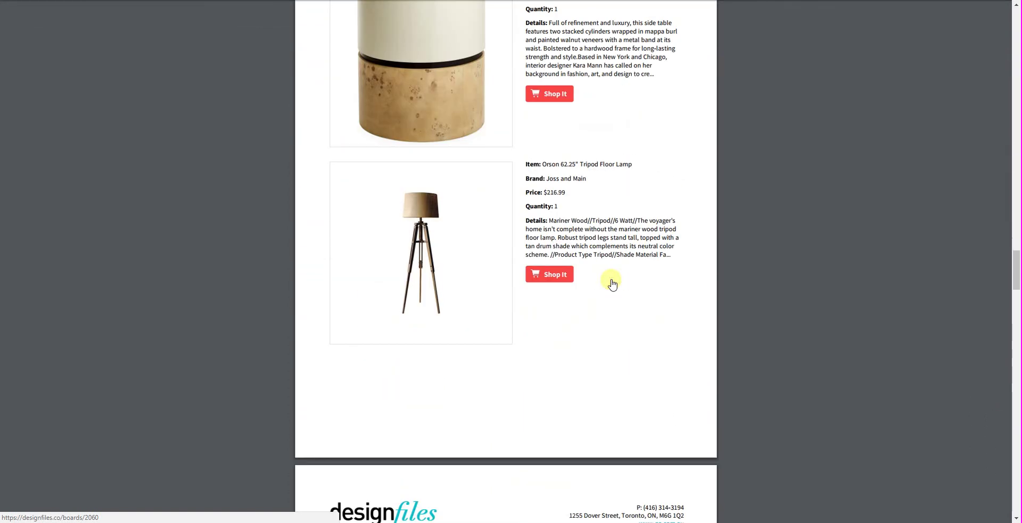
pyautogui.scroll(-10, 612, 284)
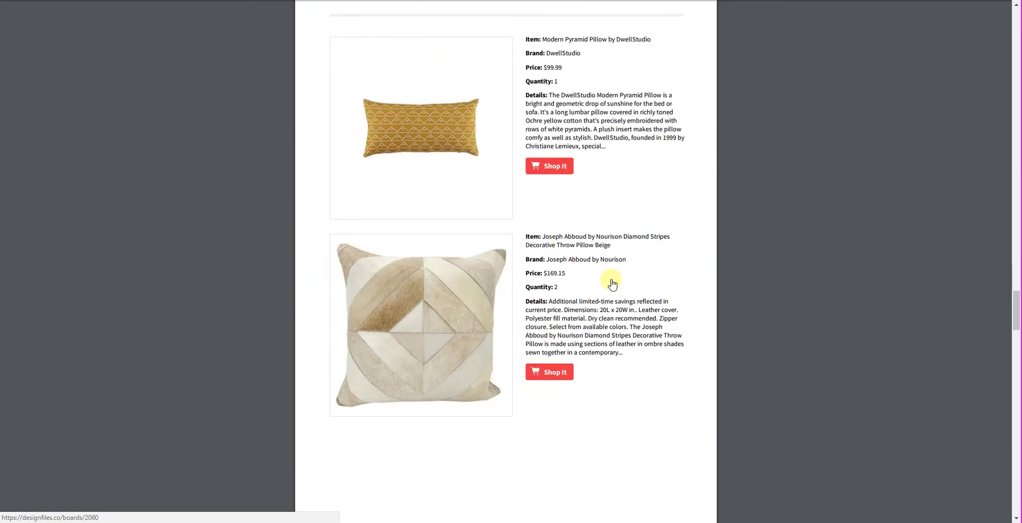
pyautogui.scroll(-2, 612, 284)
pyautogui.scroll(-10, 612, 284)
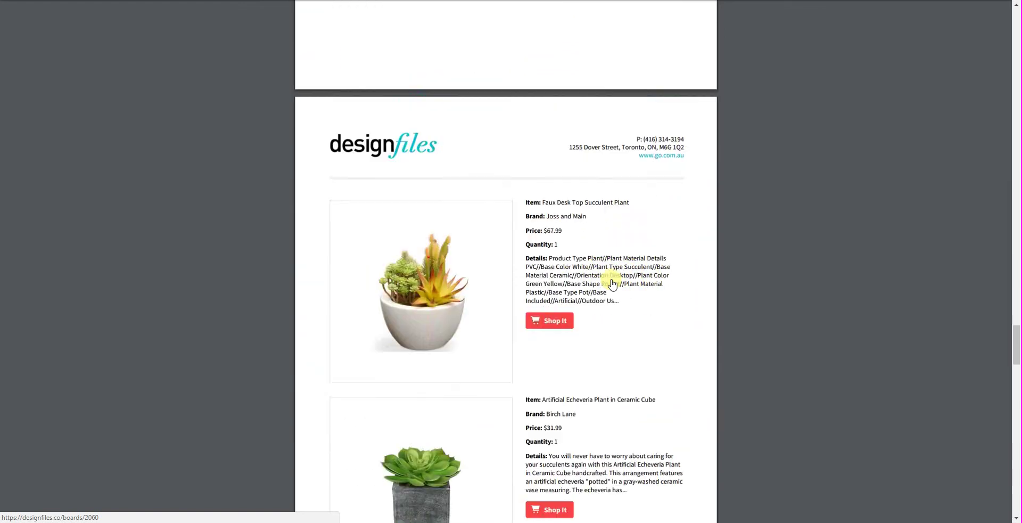
pyautogui.scroll(-6, 613, 284)
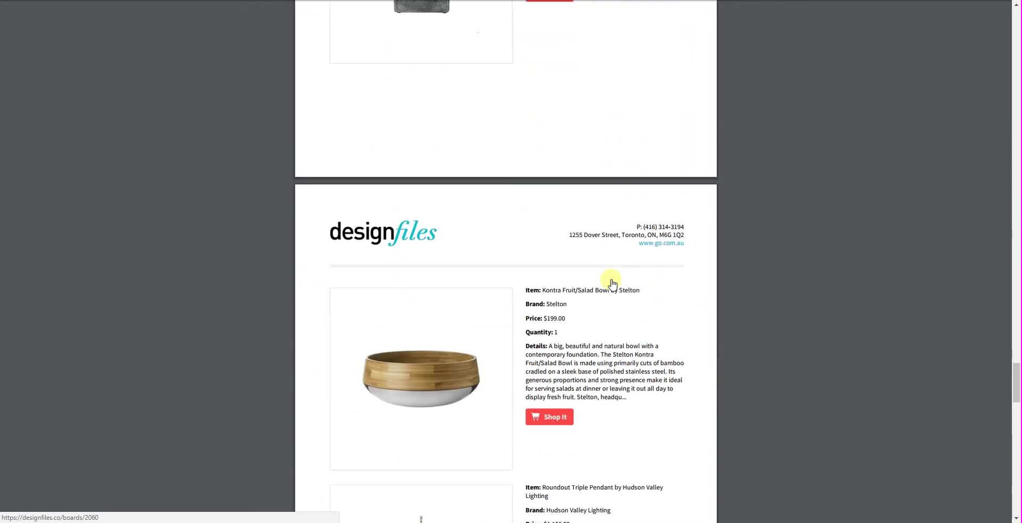
# Go back through the product pages, floor plan and product collage to the living room scene board on the PDF's first page.
pyautogui.scroll(7, 612, 284)
pyautogui.scroll(18, 613, 284)
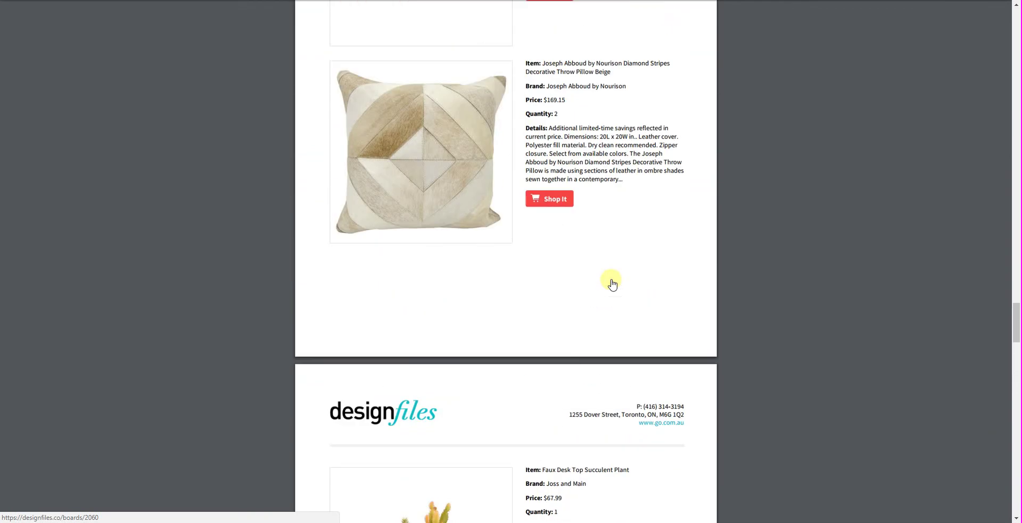
pyautogui.scroll(20, 612, 284)
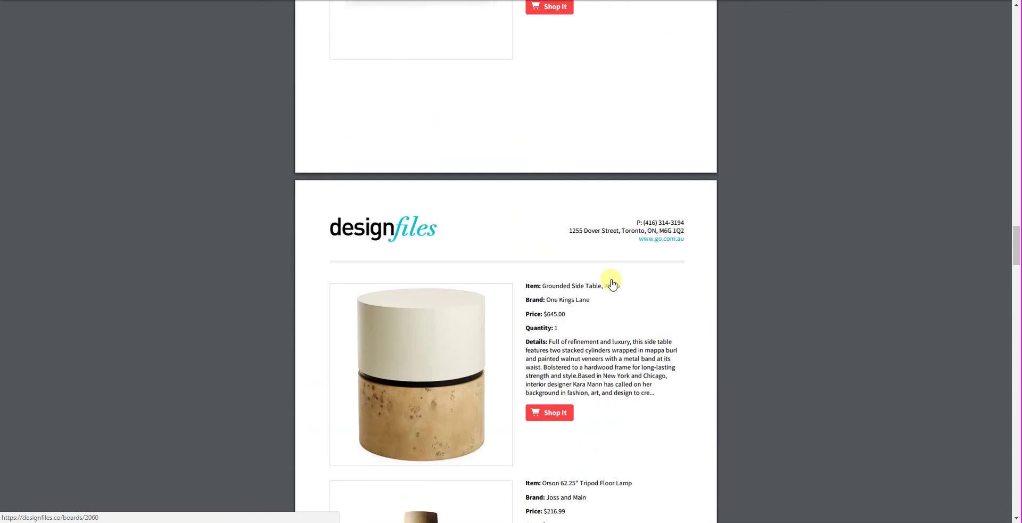
pyautogui.scroll(15, 612, 284)
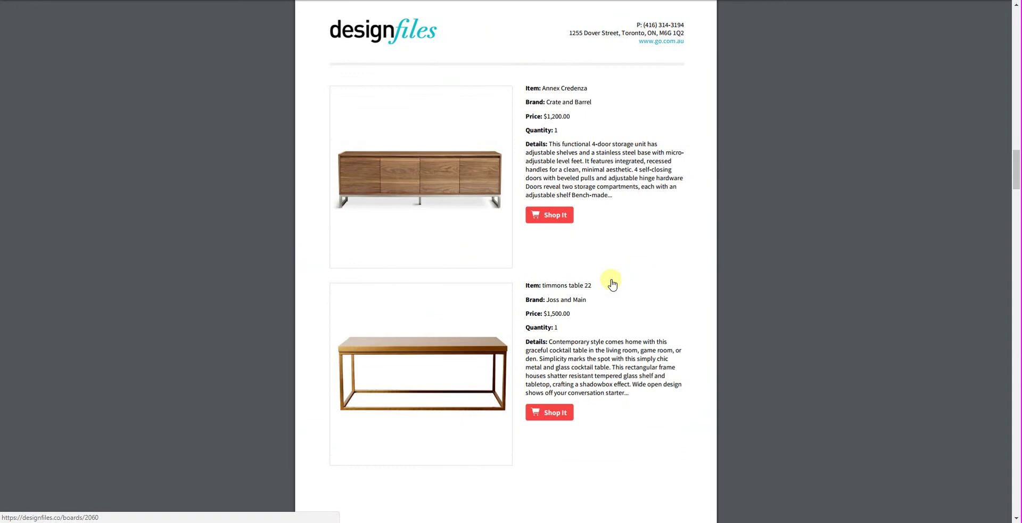
pyautogui.scroll(5, 613, 284)
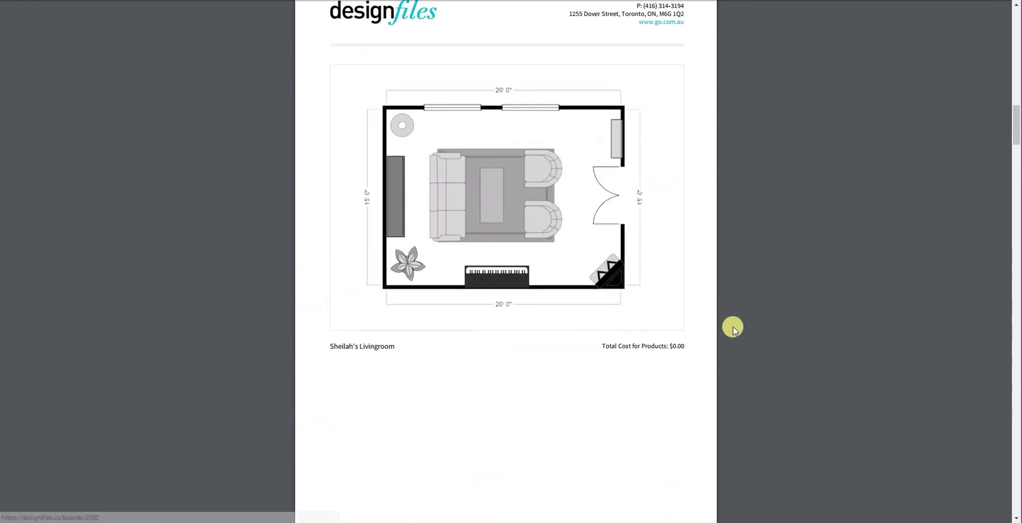
pyautogui.scroll(7, 734, 322)
pyautogui.scroll(7, 738, 324)
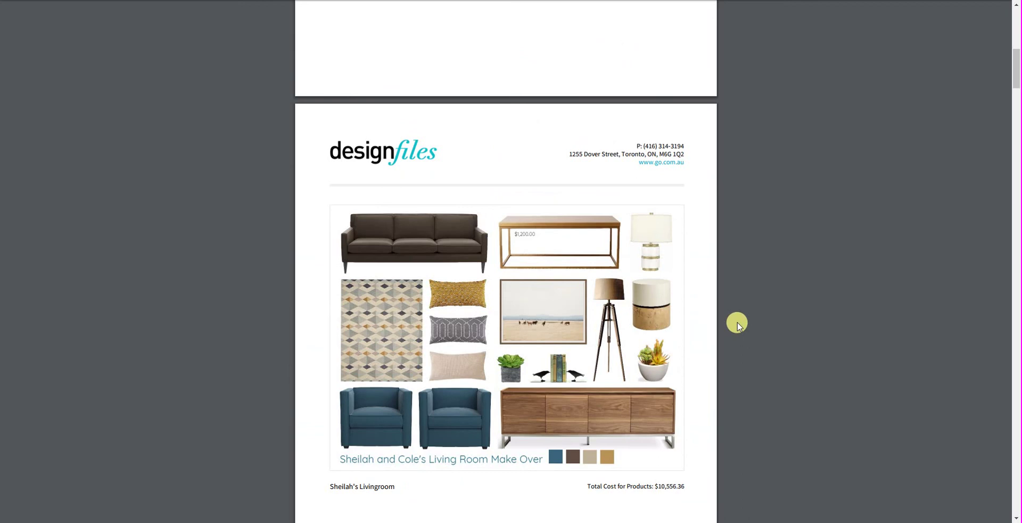
pyautogui.scroll(6, 738, 324)
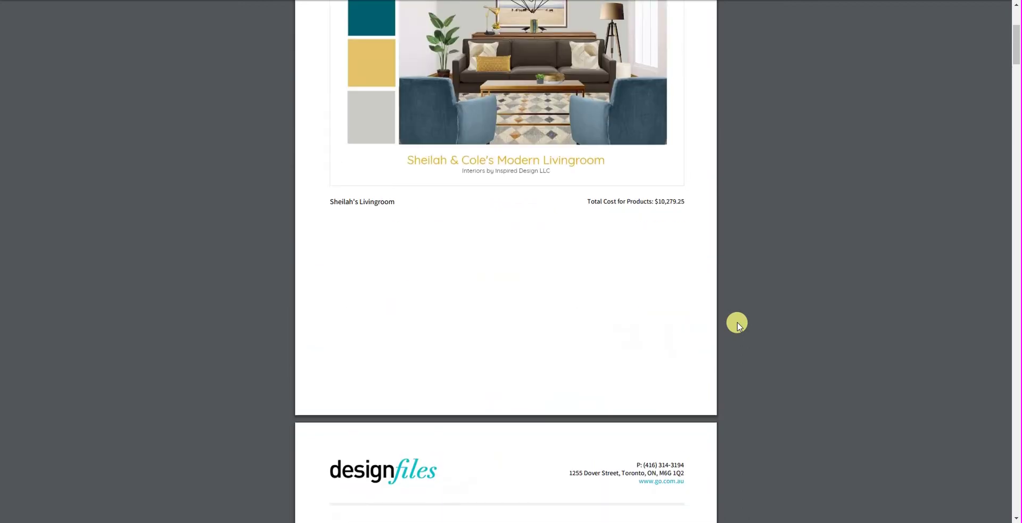